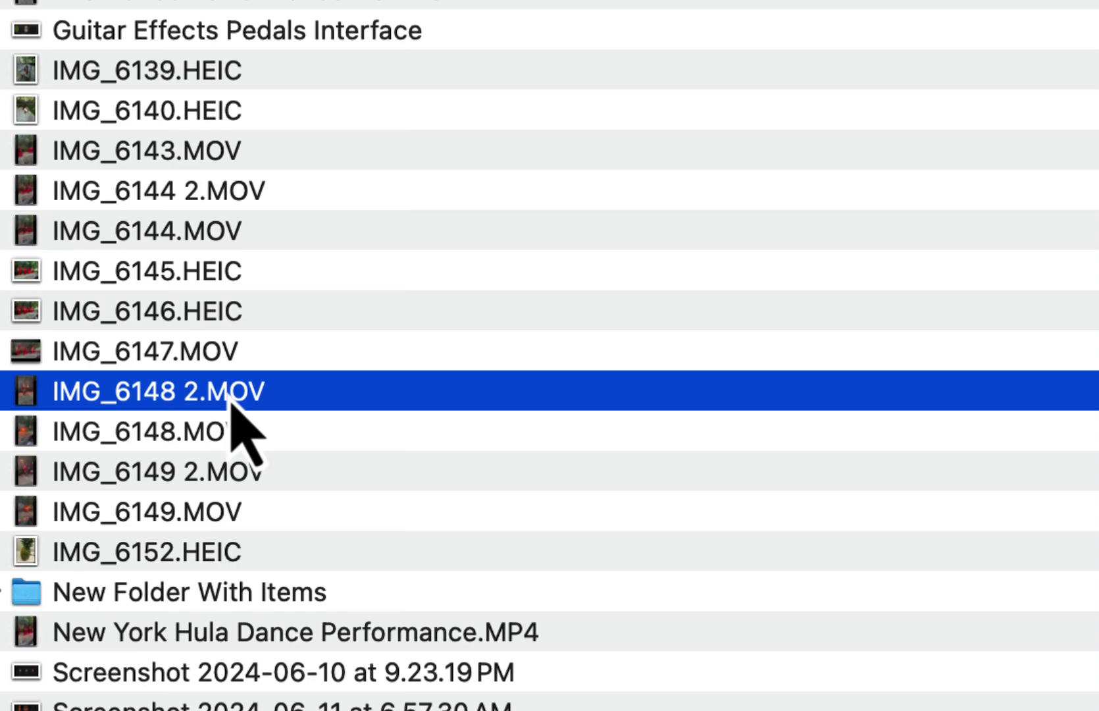
Preview the video IMG_6148 2.MOV and close the preview.
{"action": "key", "text": "space"}
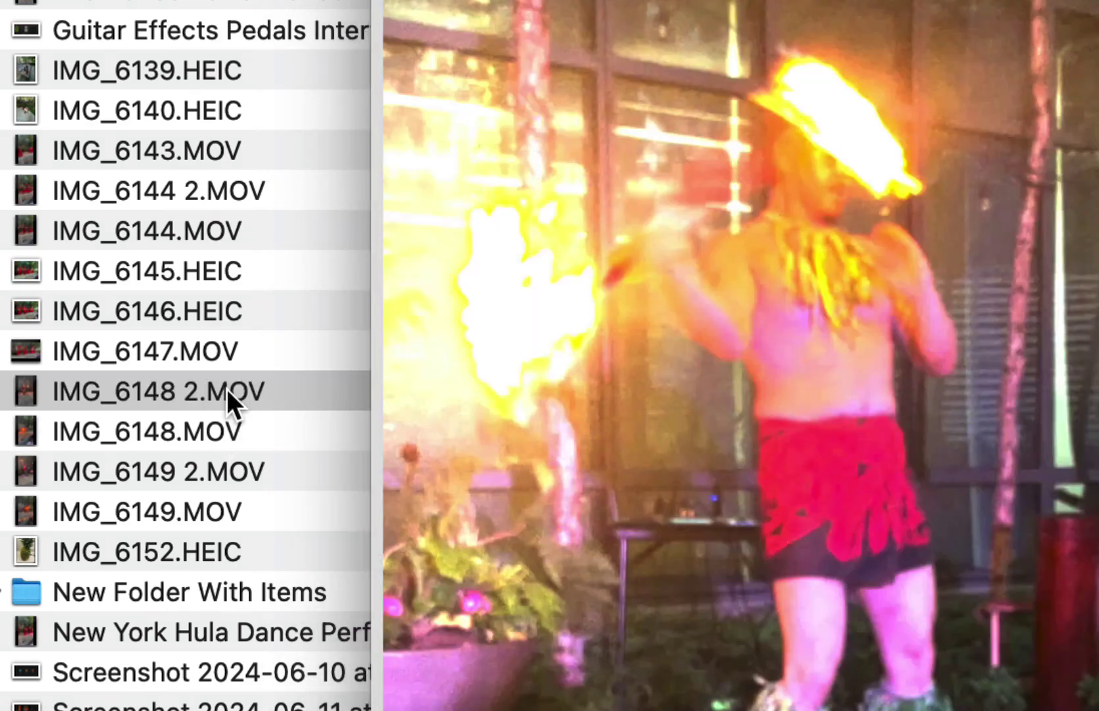
{"action": "key", "text": "space"}
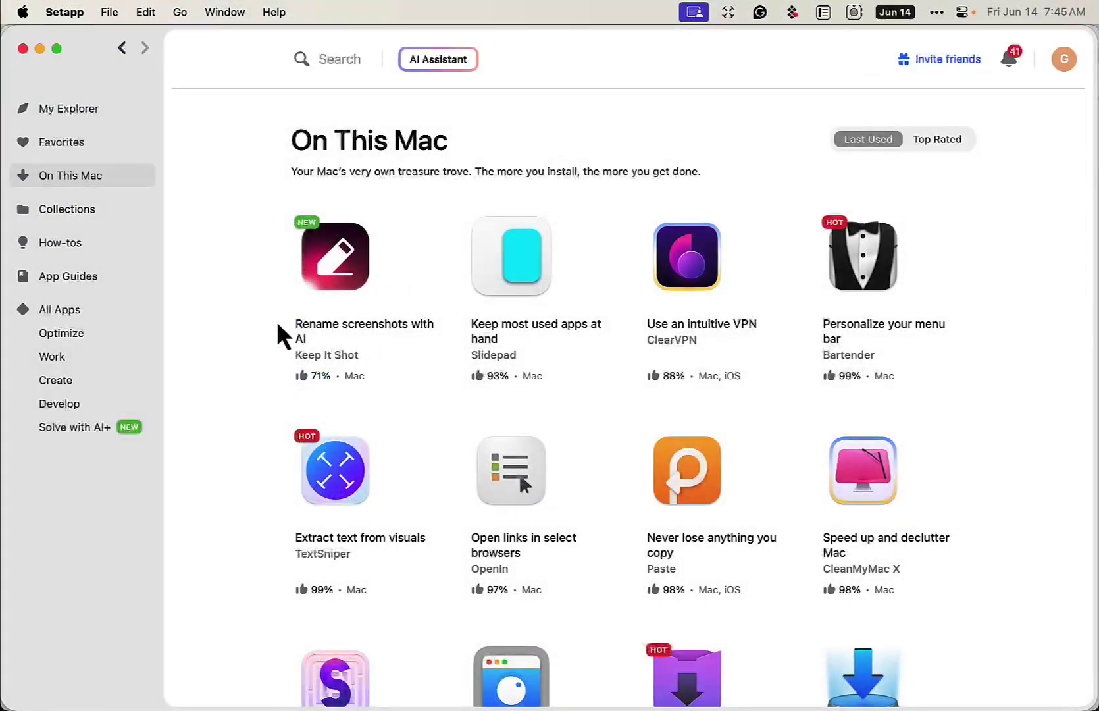
{"action": "mouse_move", "coordinate": [325, 388]}
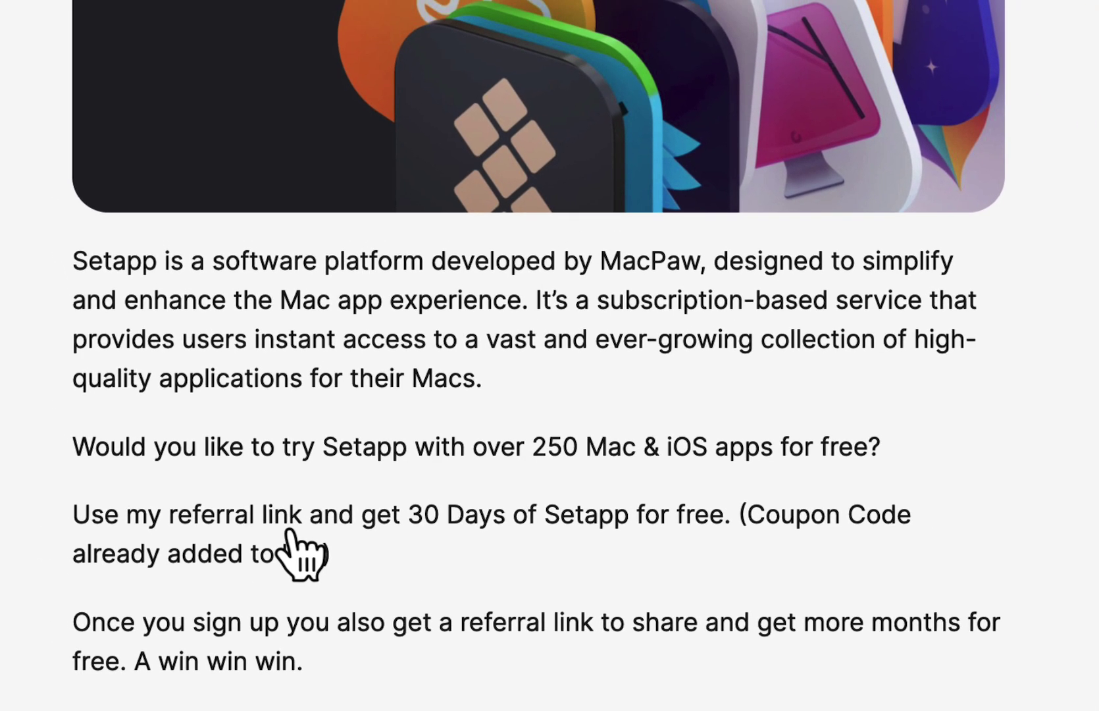
{"action": "scroll", "coordinate": [716, 566], "scroll_direction": "up", "scroll_amount": 5}
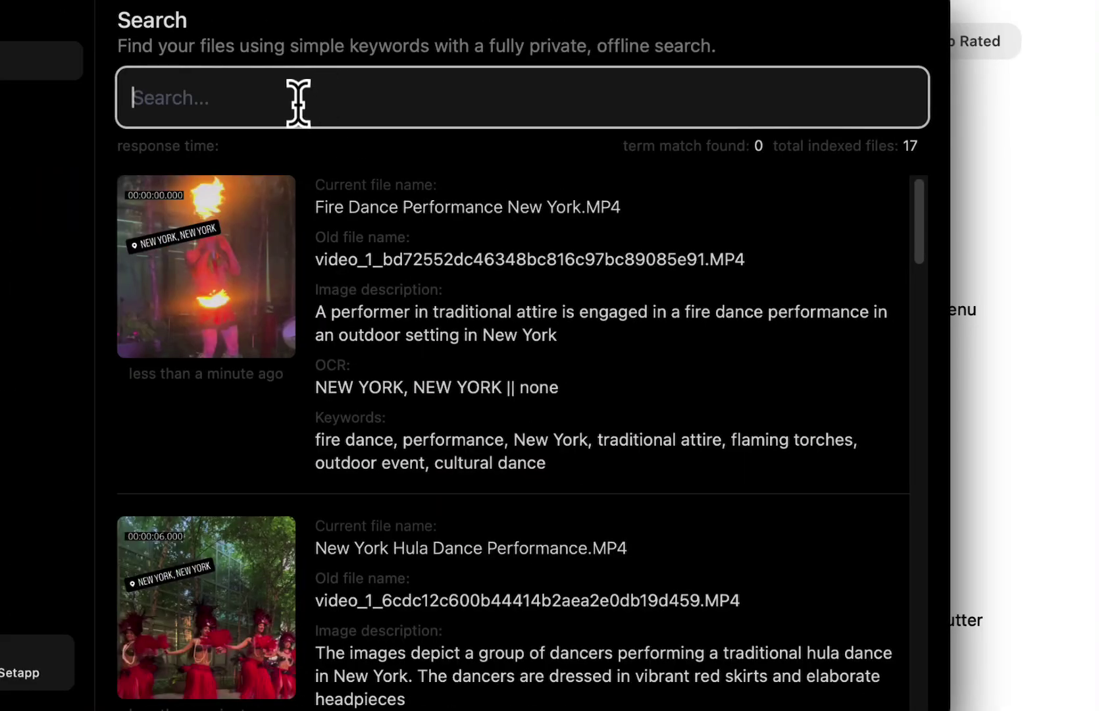
Search the indexed files for "drum" and clear the search term.
{"action": "type", "text": "drum"}
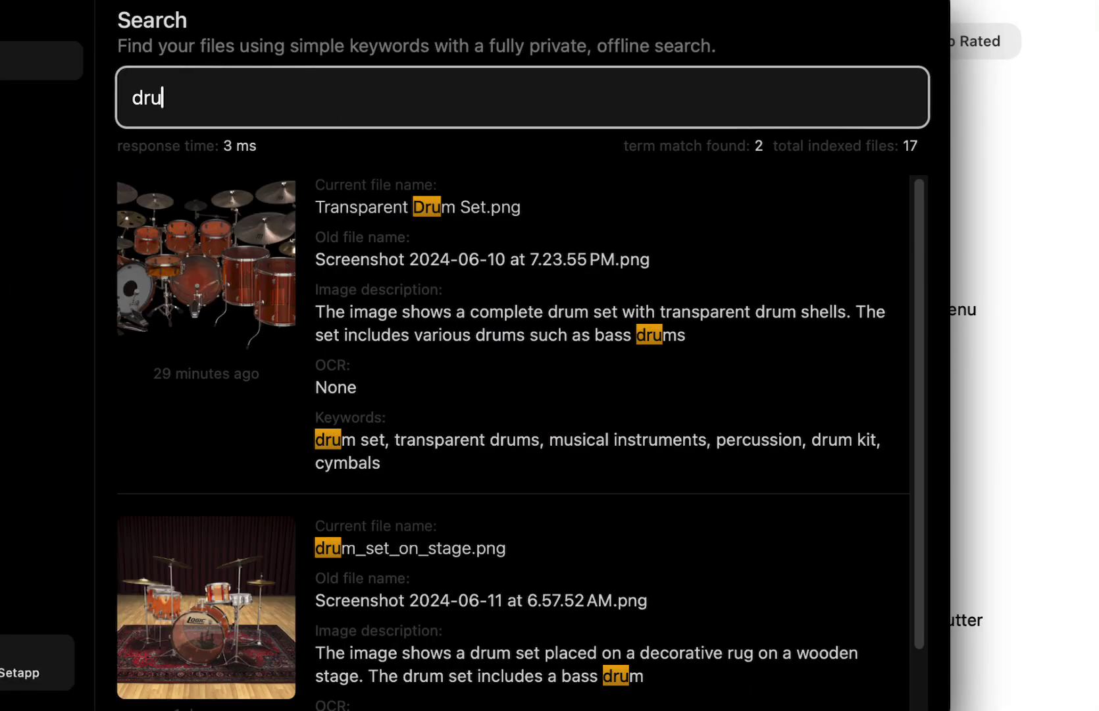
{"action": "key", "text": "BackSpace"}
{"action": "key", "text": "BackSpace"}
{"action": "key", "text": "BackSpace"}
{"action": "key", "text": "BackSpace"}
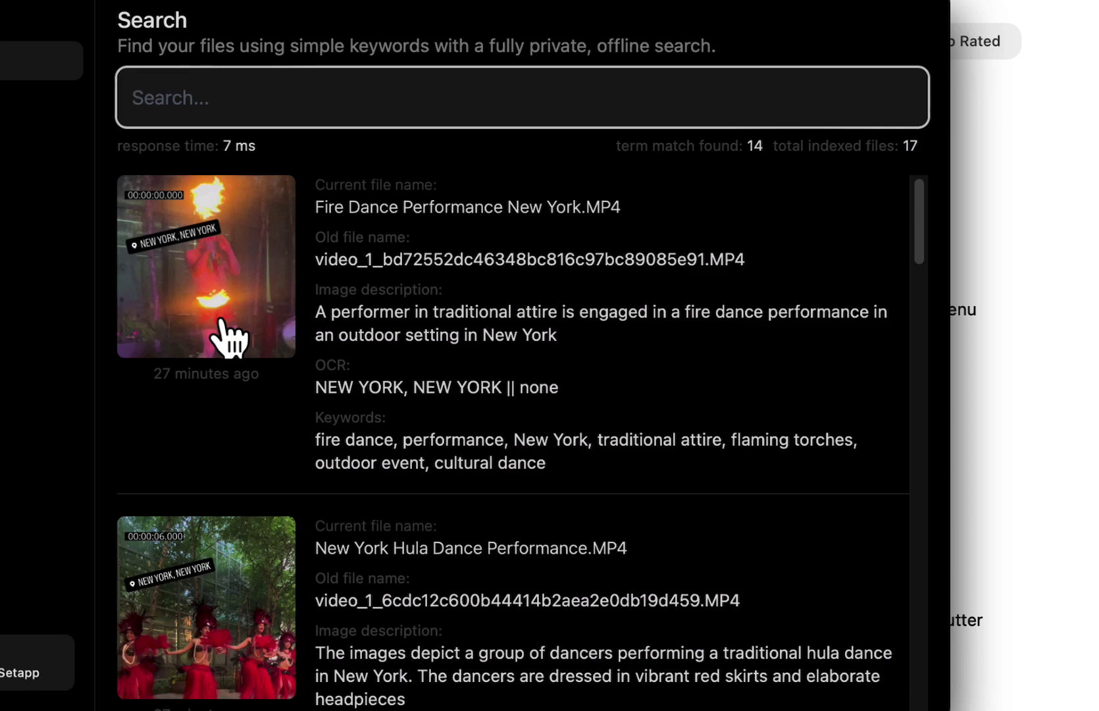
Switch to Finder, preview the video IMG_6144.MOV and close the preview.
{"action": "key", "text": "super+Tab"}
{"action": "key", "text": "super+Tab"}
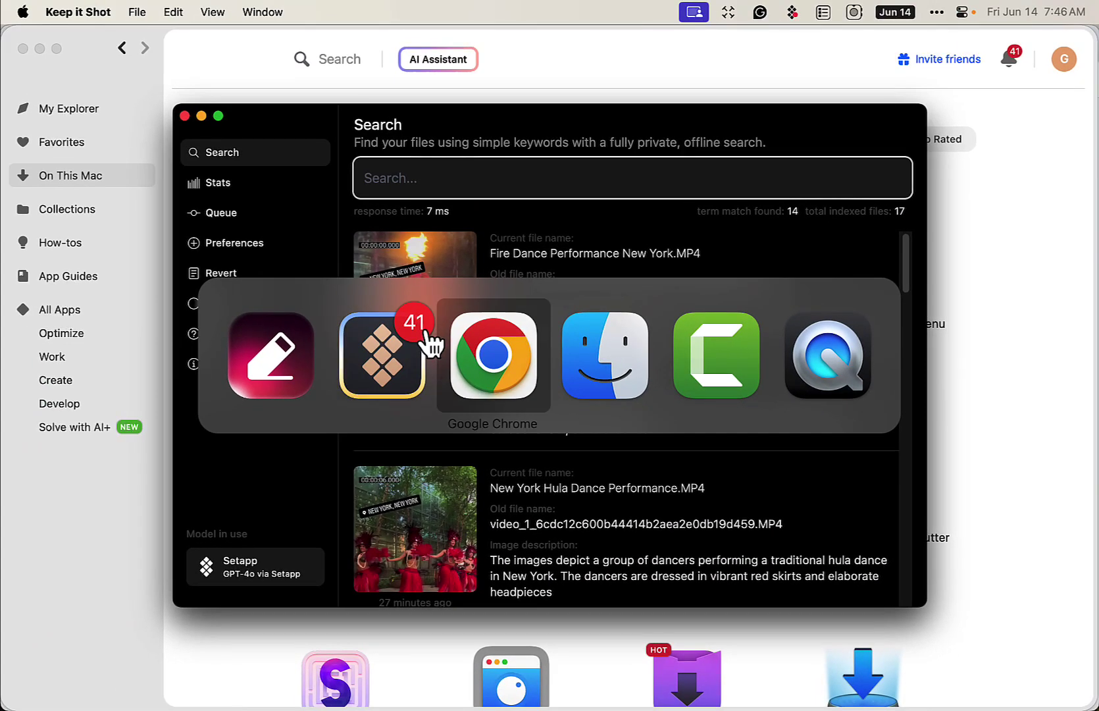
{"action": "key", "text": "super+Tab"}
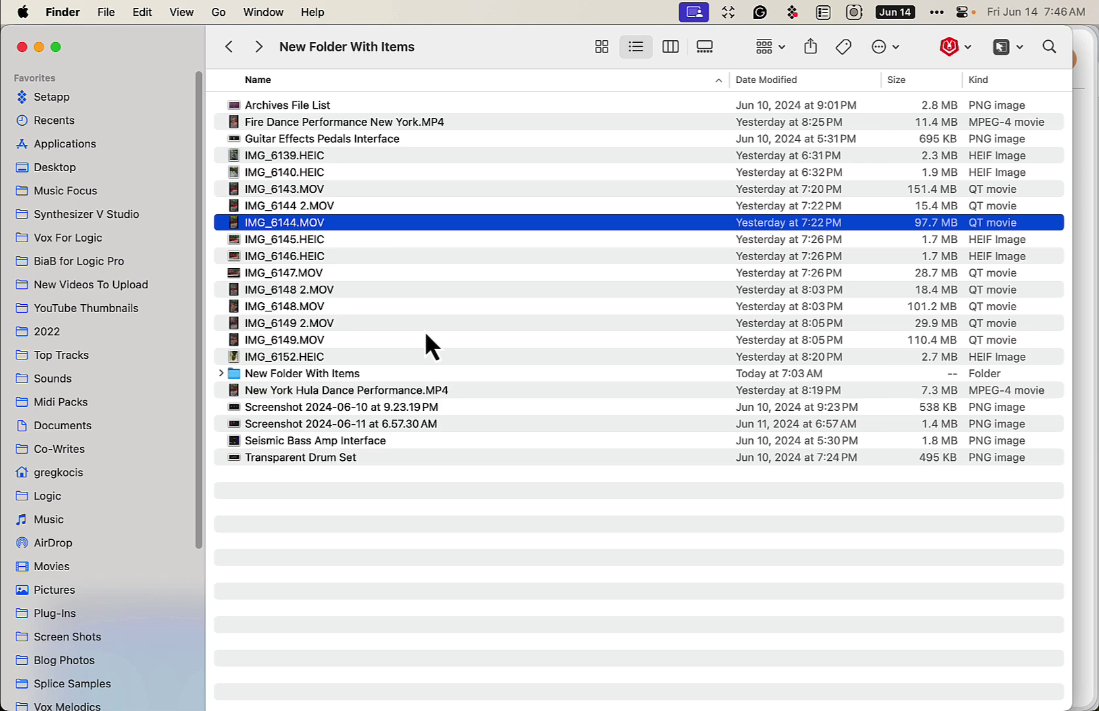
{"action": "key", "text": "space"}
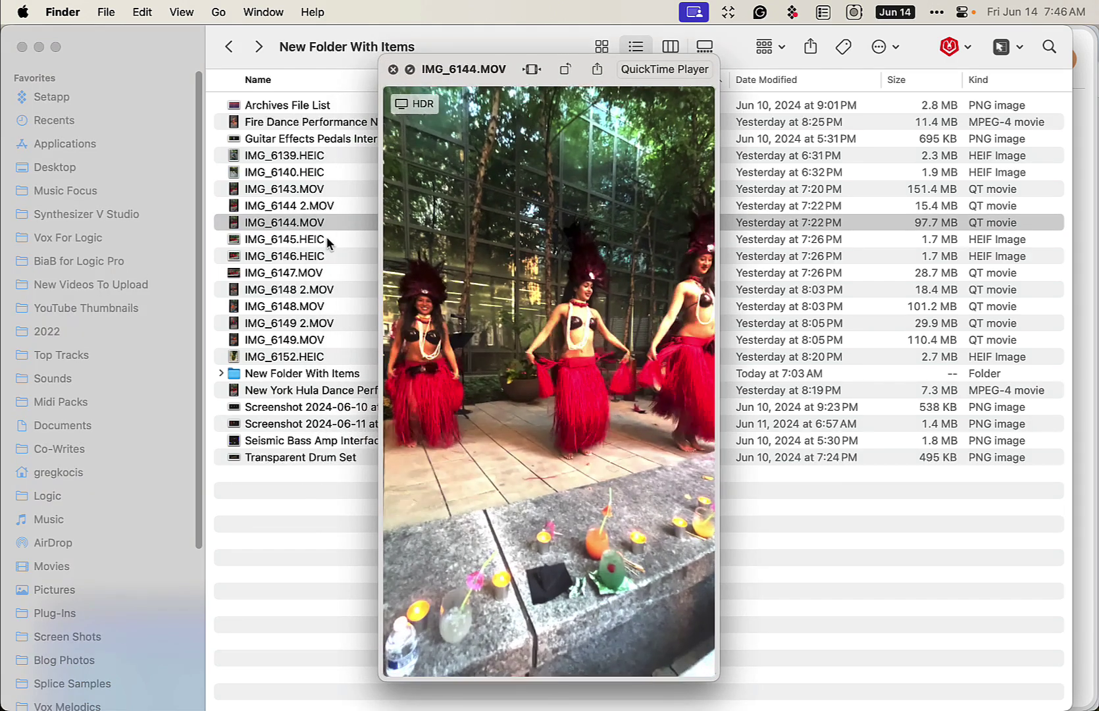
{"action": "key", "text": "space"}
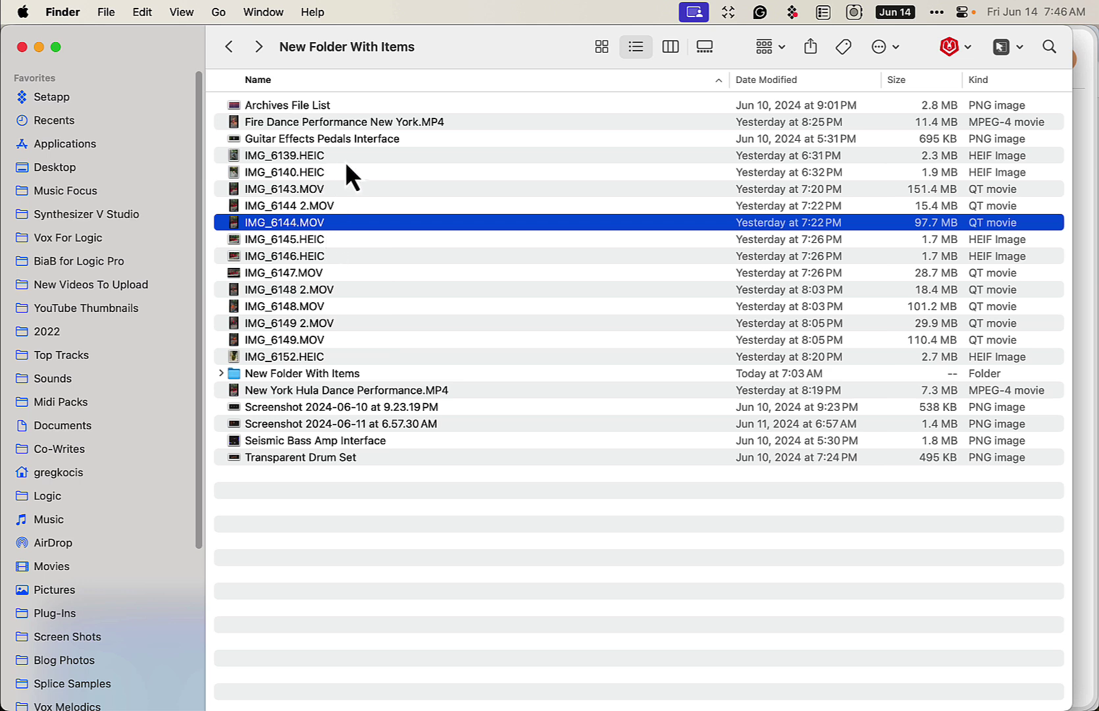
Switch to Keep it Shot and have IMG_6144.MOV renamed by the AI through its file queue.
{"action": "key", "text": "super+Tab"}
{"action": "key", "text": "super+Tab"}
{"action": "key", "text": "super+Tab"}
{"action": "key", "text": "super+Tab"}
{"action": "key", "text": "super+Tab"}
{"action": "key", "text": "super+Tab"}
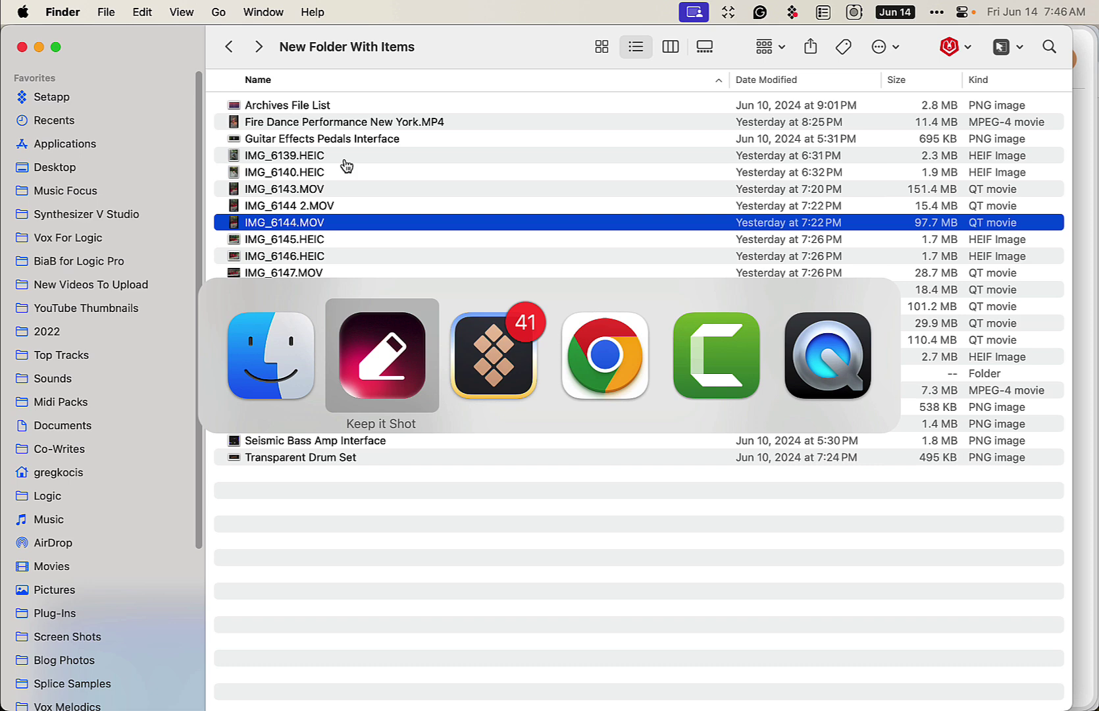
{"action": "key", "text": "super+Tab"}
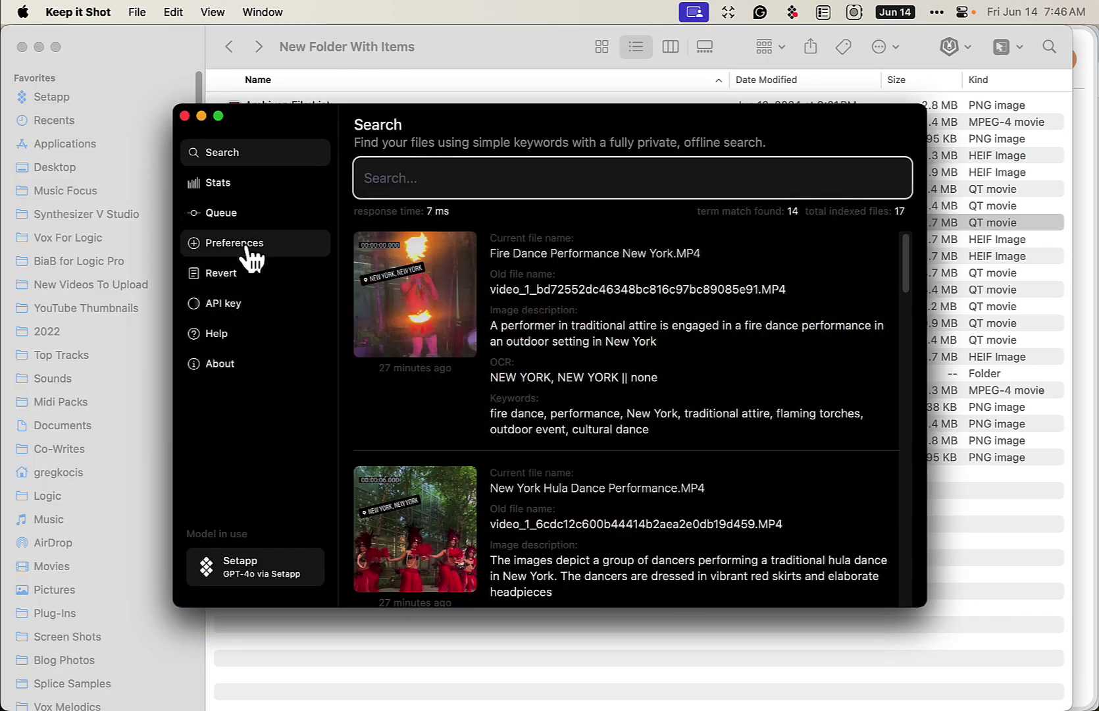
{"action": "left_click", "coordinate": [239, 215]}
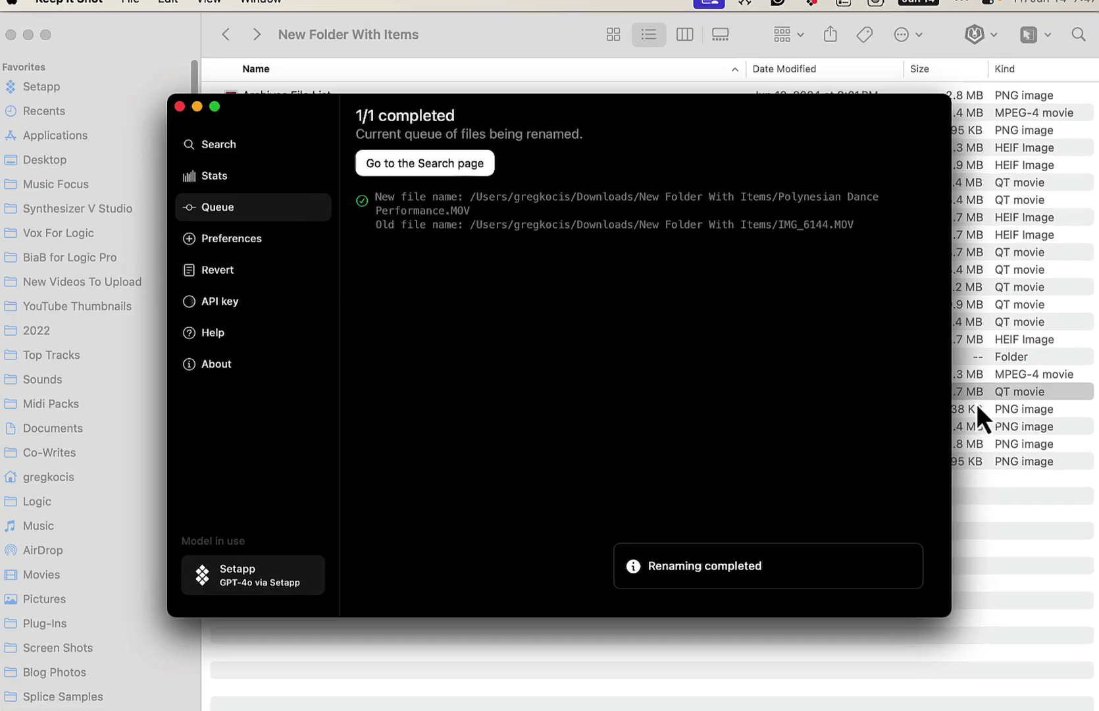
Check Polynesian Dance Performance.MOV in Finder and review its indexed description and keywords in Keep it Shot's search list.
{"action": "left_click", "coordinate": [987, 390]}
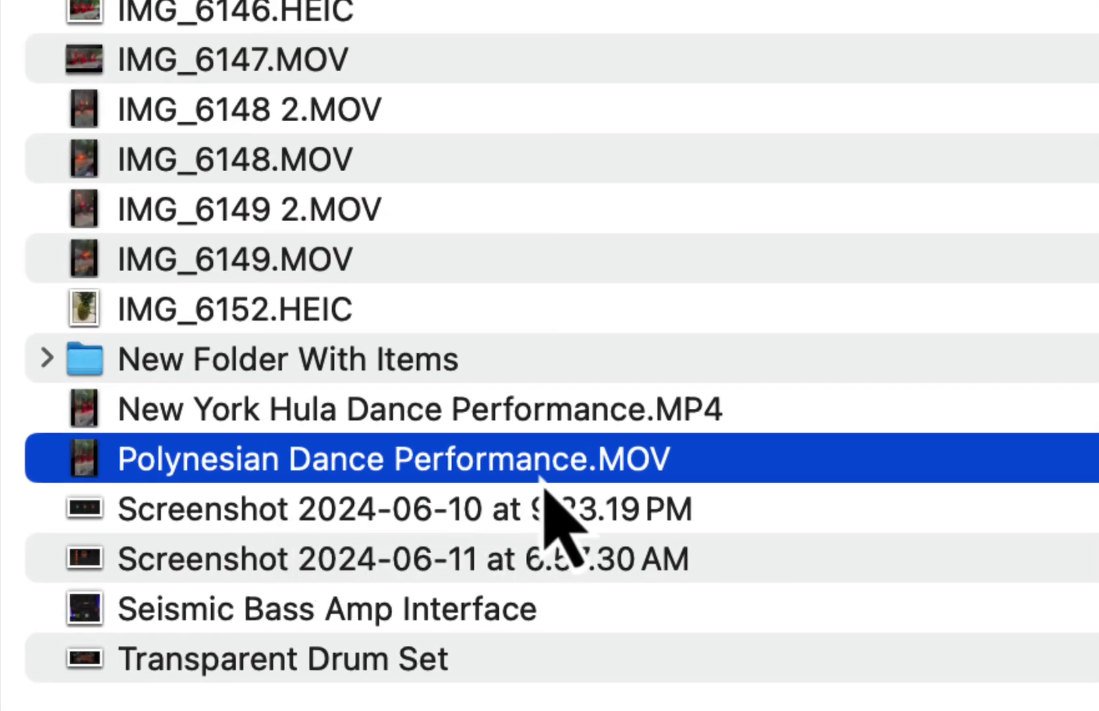
{"action": "key", "text": "super+Tab"}
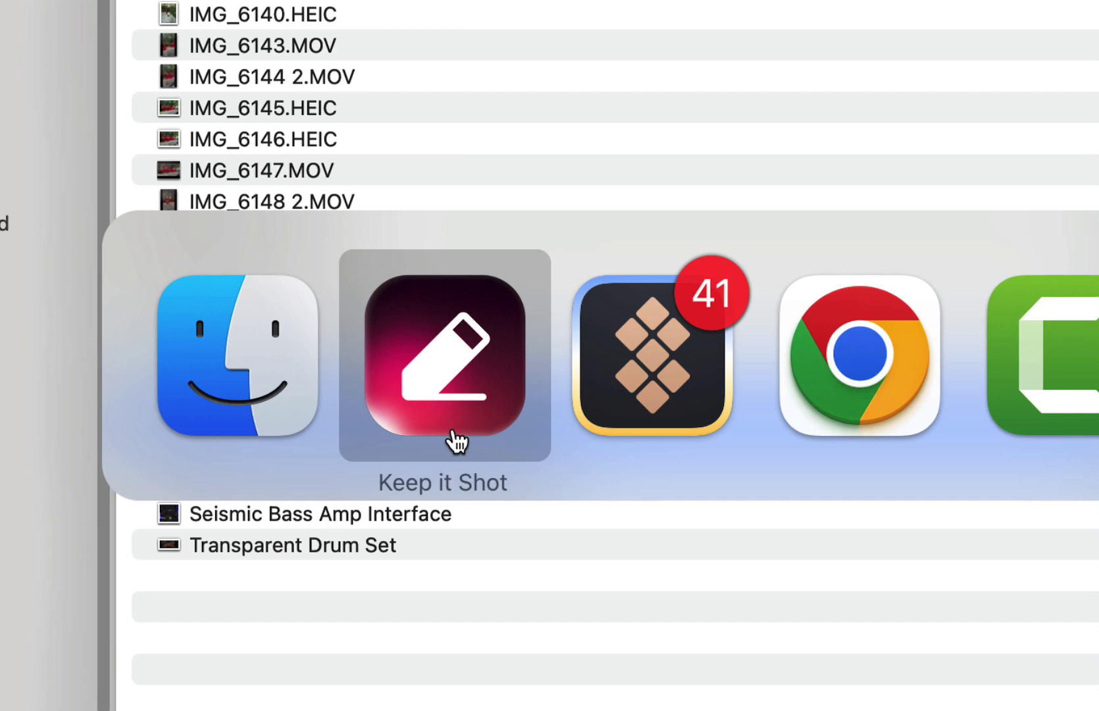
{"action": "key", "text": "super+Tab"}
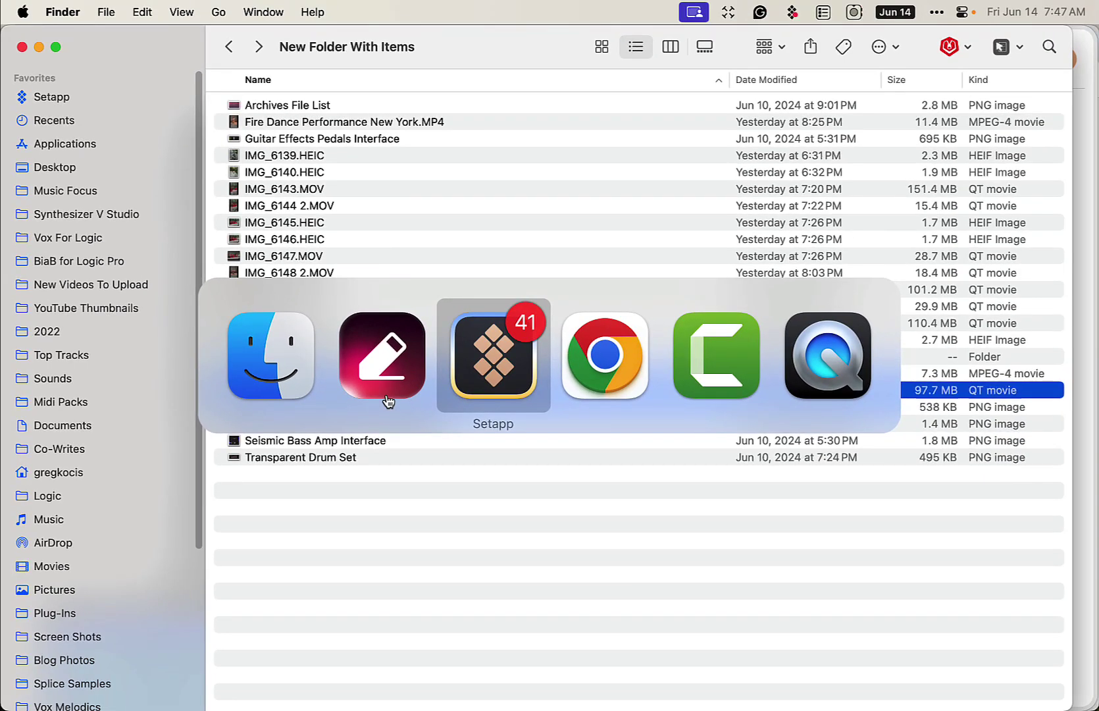
{"action": "key", "text": "super+Tab"}
{"action": "key", "text": "super+Tab"}
{"action": "key", "text": "super+Tab"}
{"action": "key", "text": "super+Tab"}
{"action": "key", "text": "super+Tab"}
{"action": "left_click", "coordinate": [387, 401]}
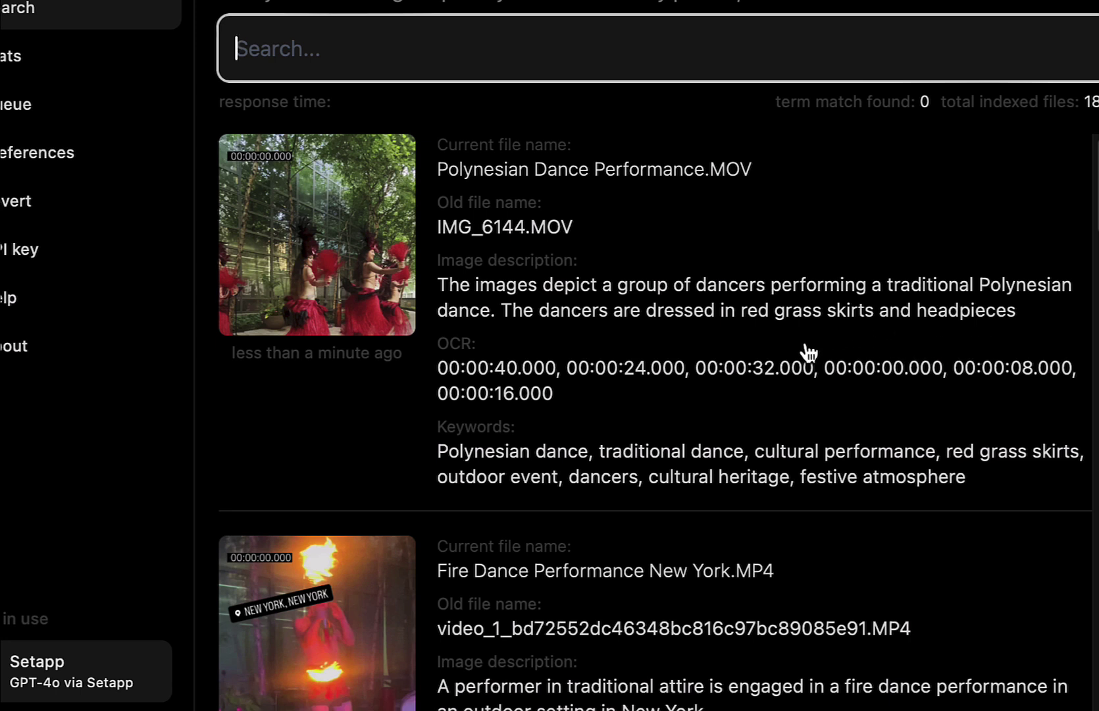
{"action": "scroll", "coordinate": [685, 416], "scroll_direction": "down", "scroll_amount": 2}
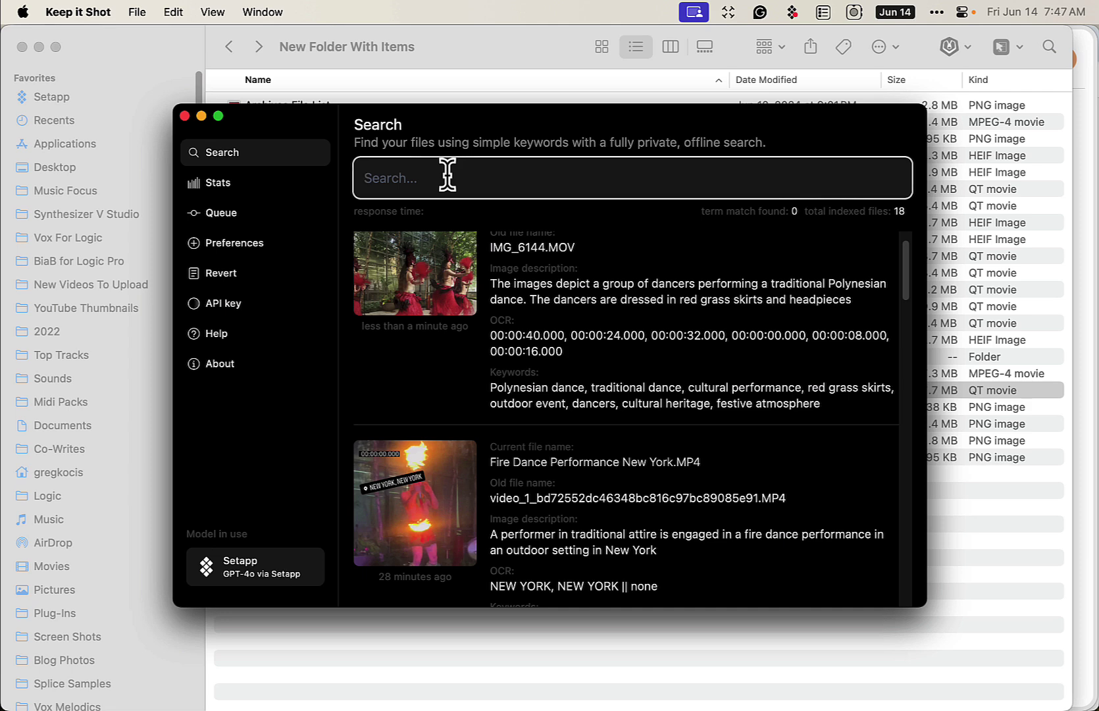
Search the indexed files for "Dance", look through the matching entries and clear the search term.
{"action": "type", "text": "dance"}
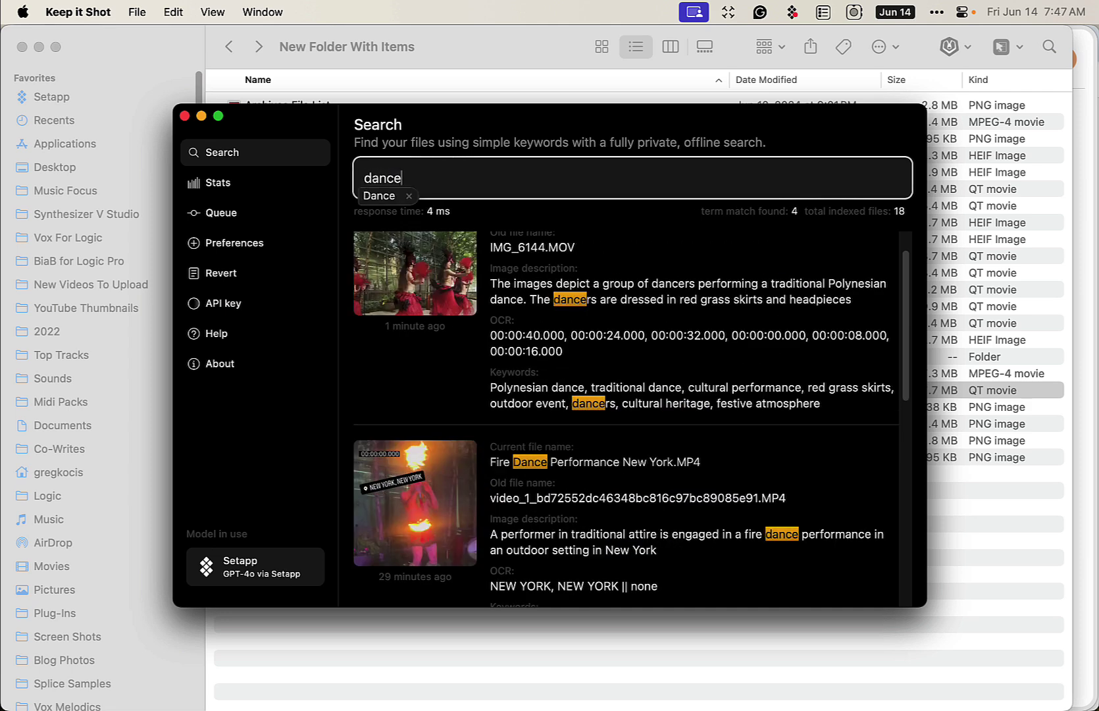
{"action": "key", "text": "Return"}
{"action": "scroll", "coordinate": [692, 359], "scroll_direction": "down", "scroll_amount": 10}
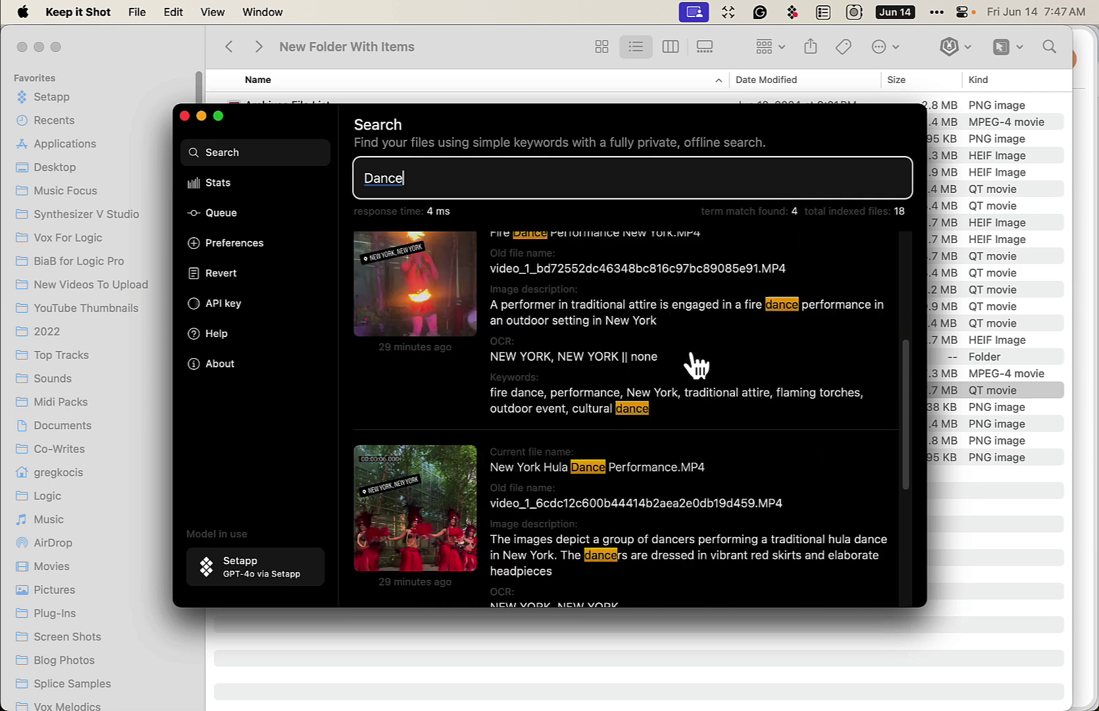
{"action": "scroll", "coordinate": [689, 351], "scroll_direction": "down", "scroll_amount": 4}
{"action": "scroll", "coordinate": [697, 362], "scroll_direction": "up", "scroll_amount": 14}
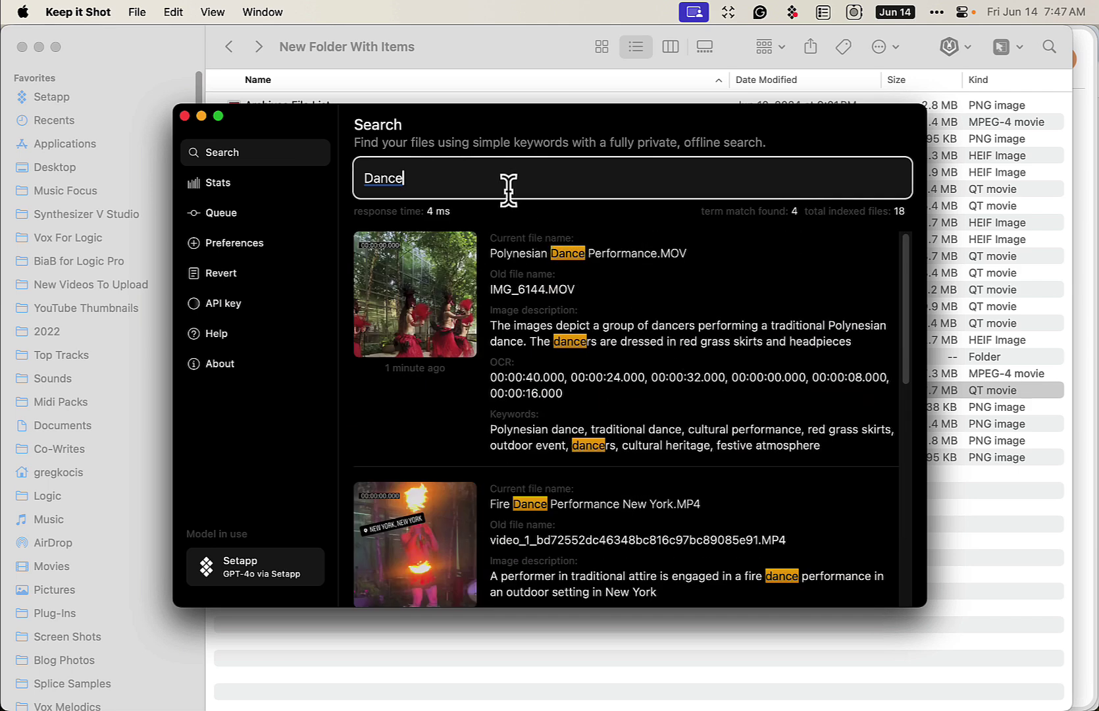
{"action": "left_click_drag", "start_coordinate": [508, 189], "coordinate": [361, 150]}
{"action": "key", "text": "BackSpace"}
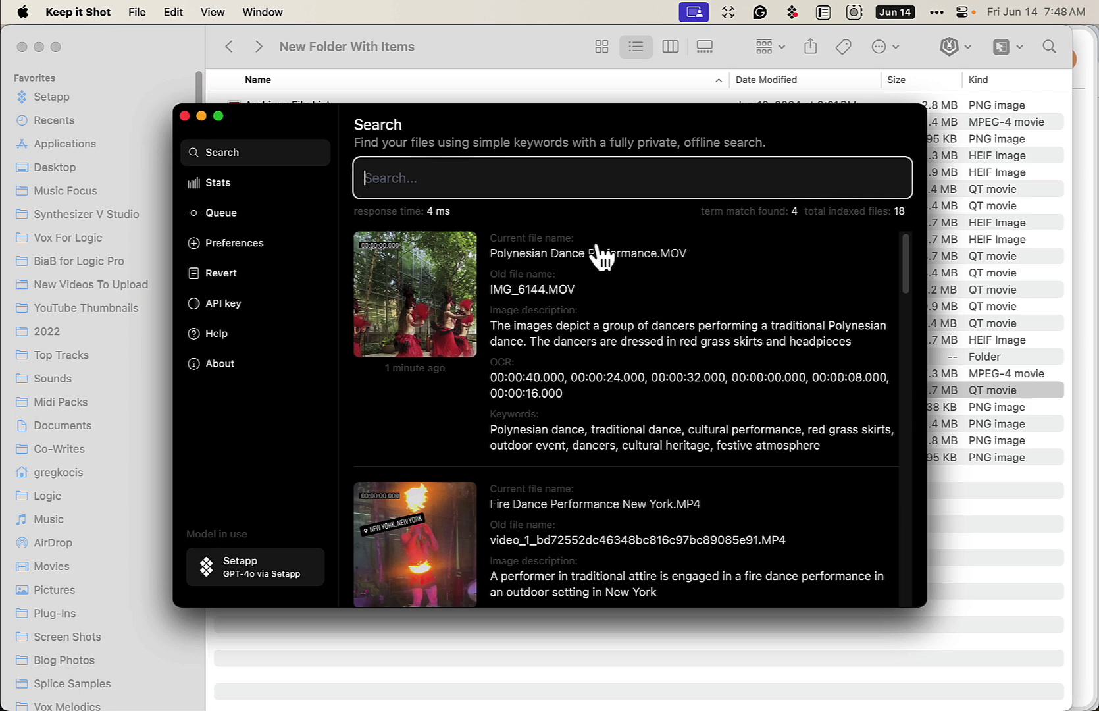
Open the API key settings of the AI model in use.
{"action": "left_click", "coordinate": [247, 583]}
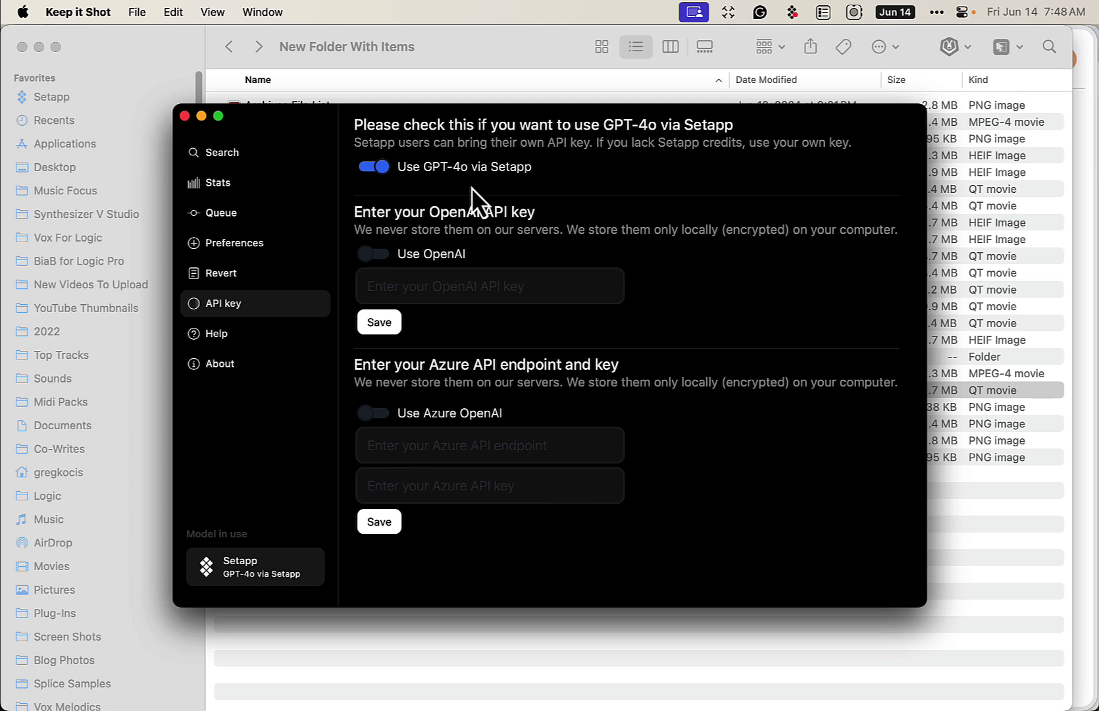